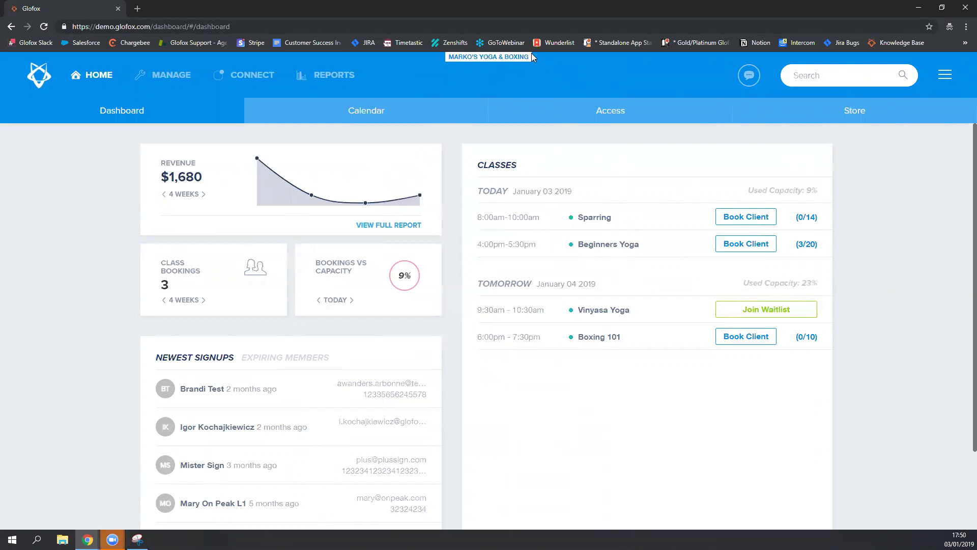
Find the client by first name, check the card on file and open the profile's membership section
text(mary)
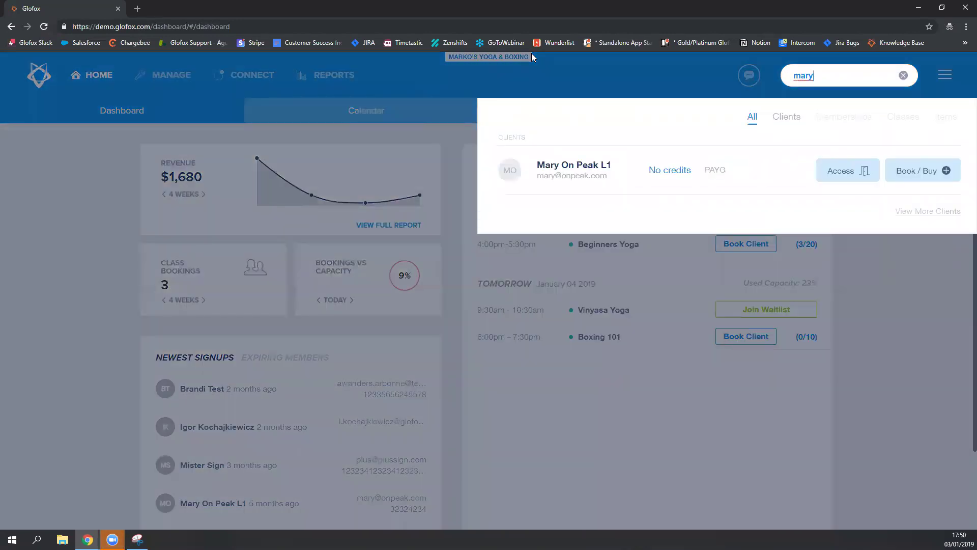
click(556, 173)
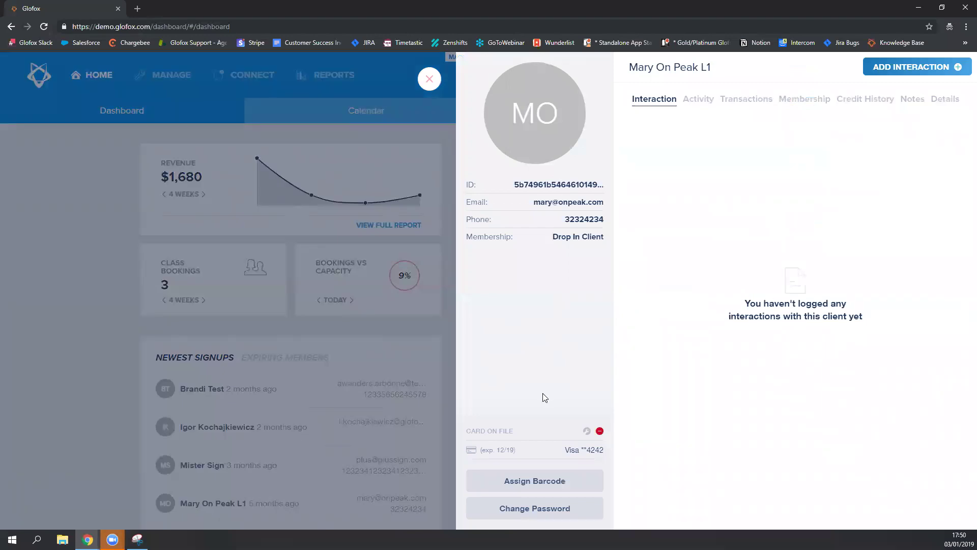
drag(481, 451, 516, 451)
drag(567, 450, 599, 450)
click(804, 100)
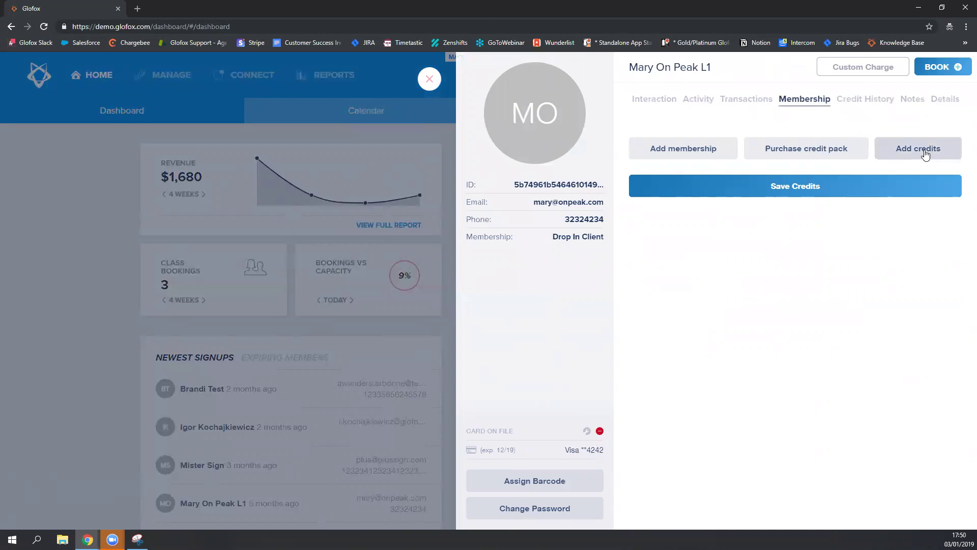
click(925, 153)
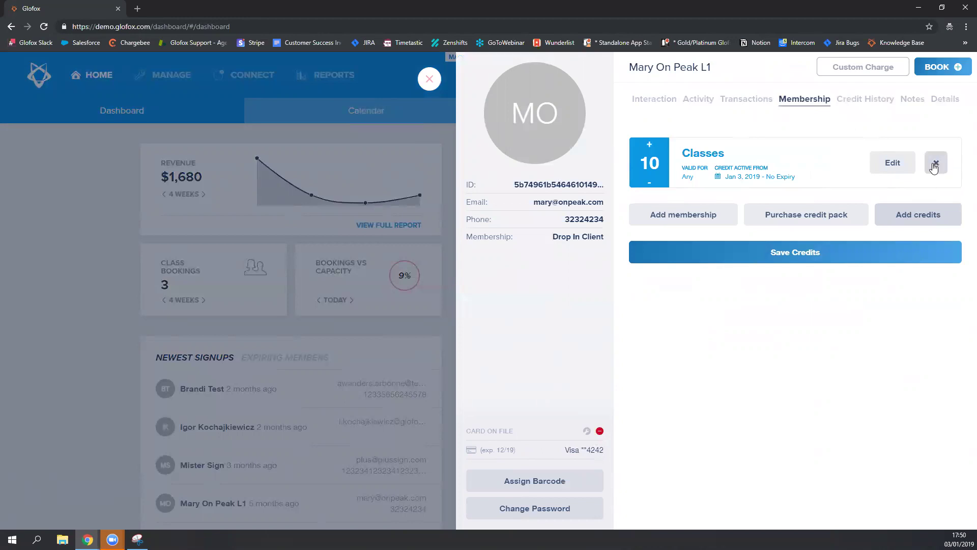
click(934, 168)
click(523, 374)
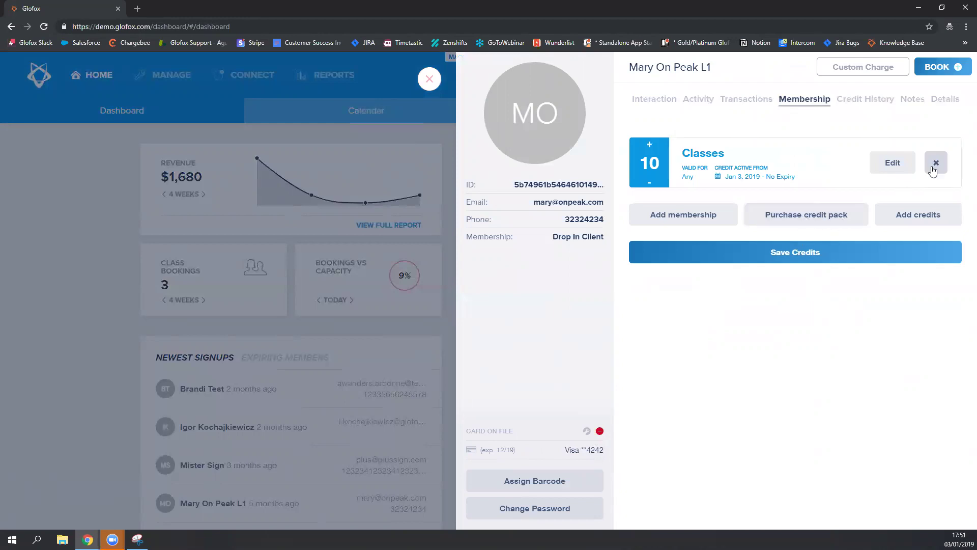
click(935, 163)
click(522, 377)
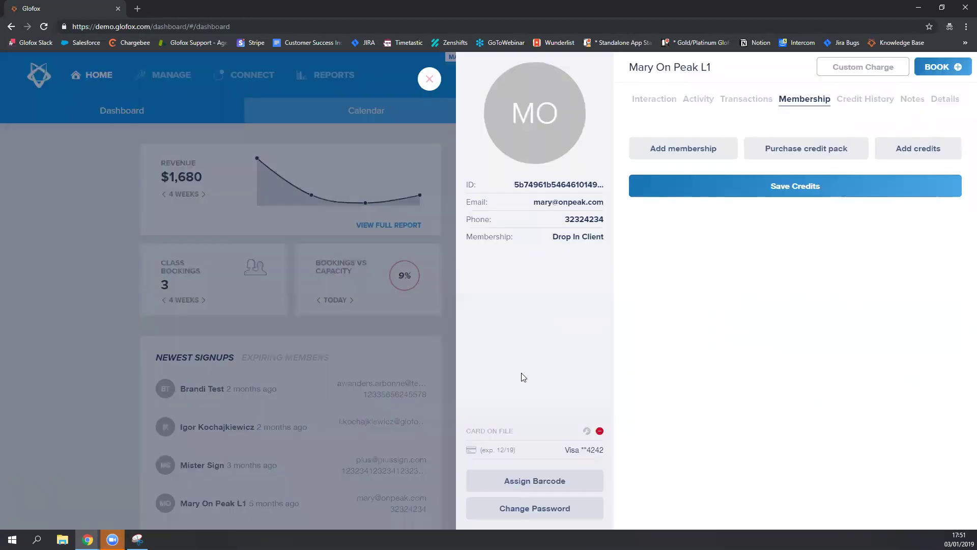
click(802, 148)
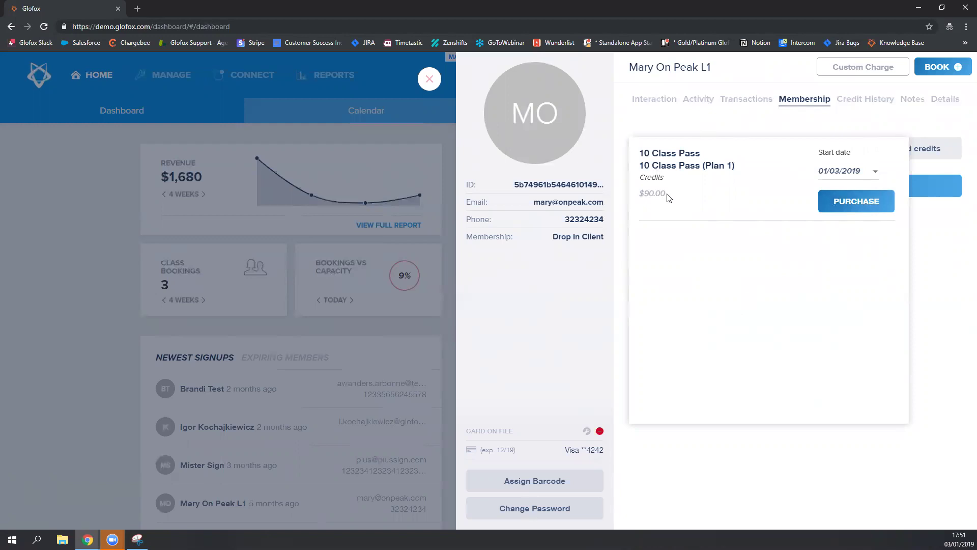
click(948, 241)
Purchase Recurring Membership (Plan 1) for the client with start date 01/03/2019, paying by card
click(675, 148)
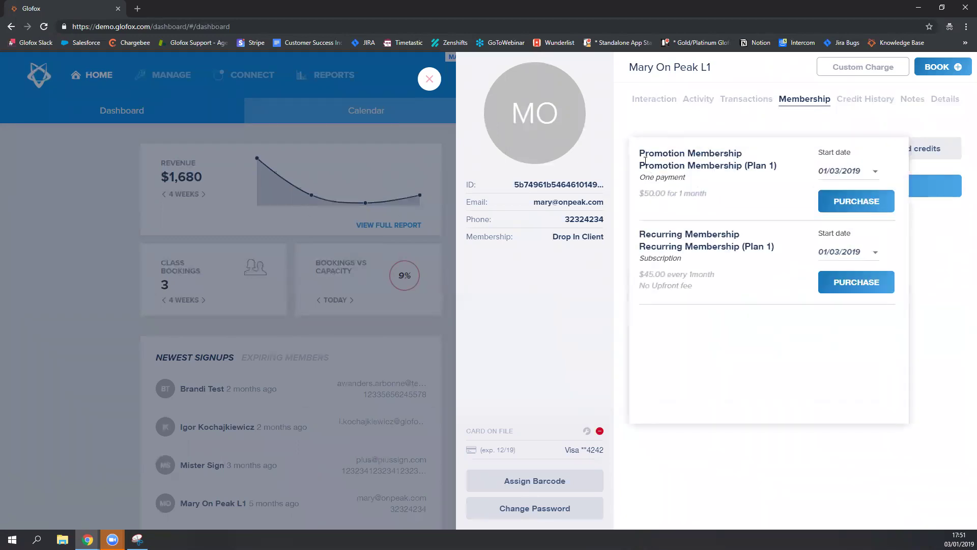
click(841, 251)
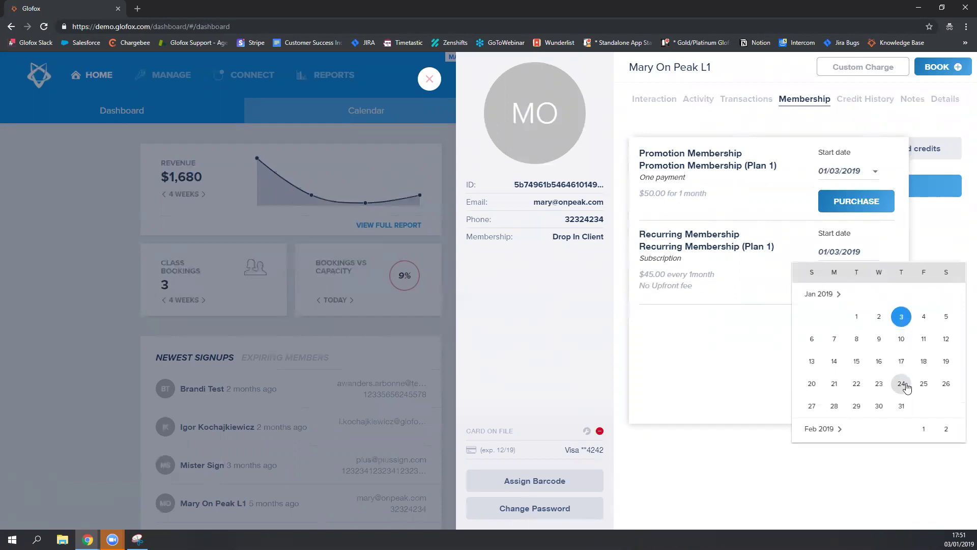
click(744, 360)
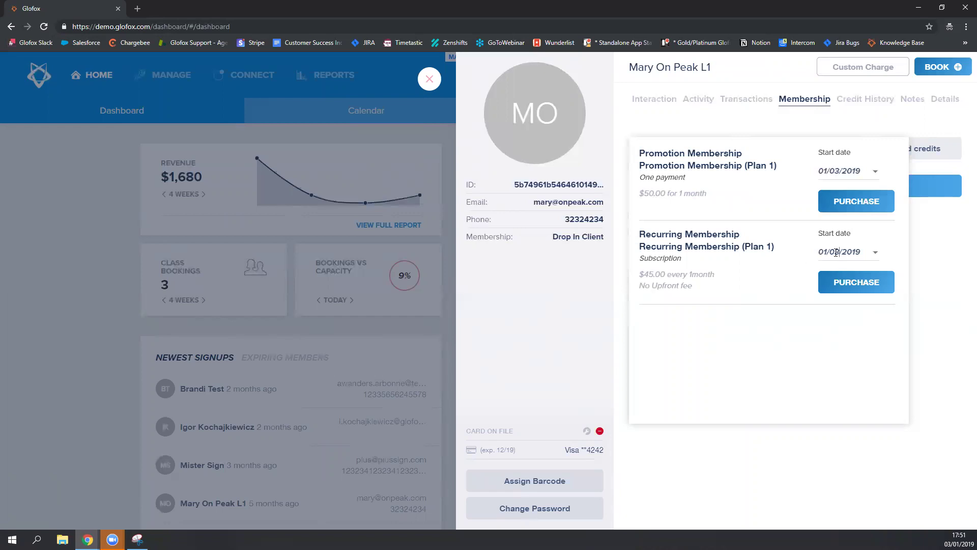
click(851, 285)
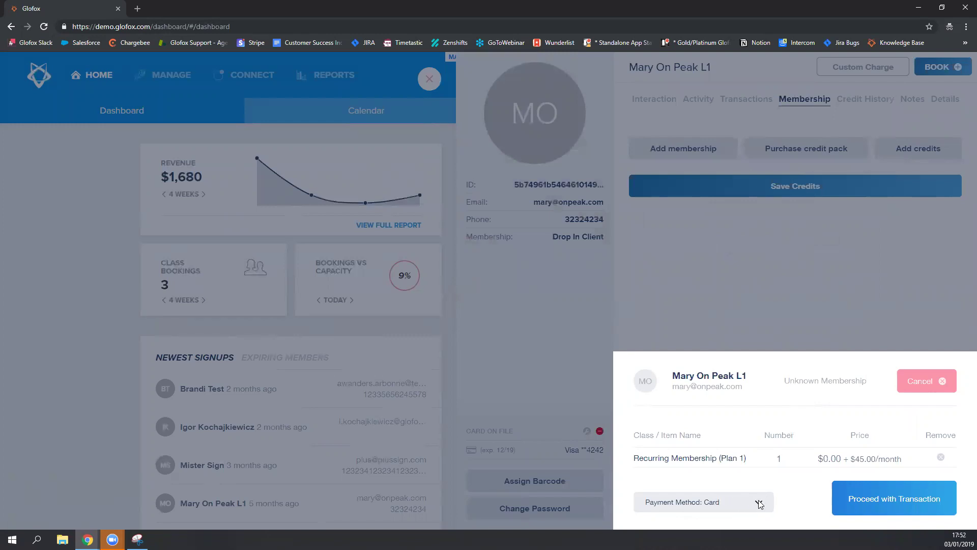
click(906, 502)
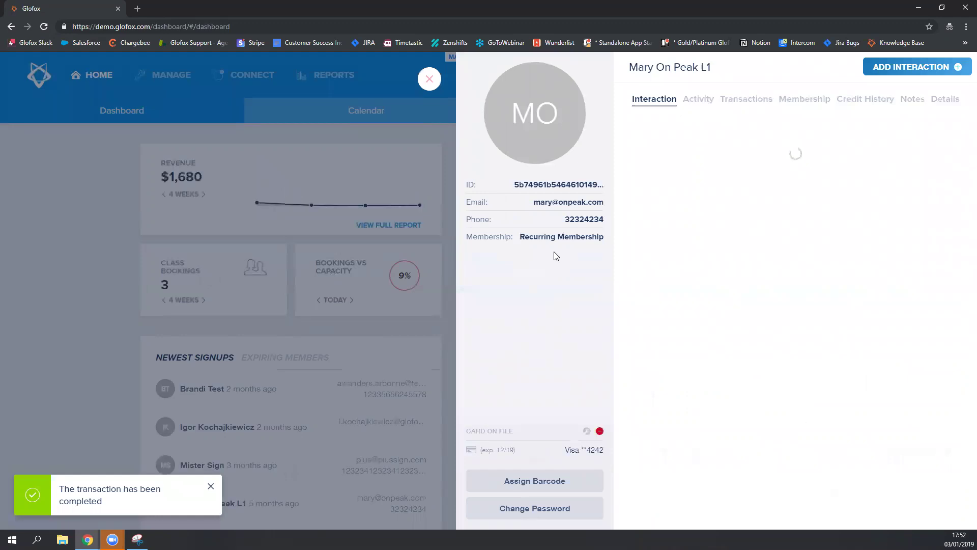
Check the client's membership type, current and next payment periods, and the new subscription transaction
drag(521, 237, 605, 243)
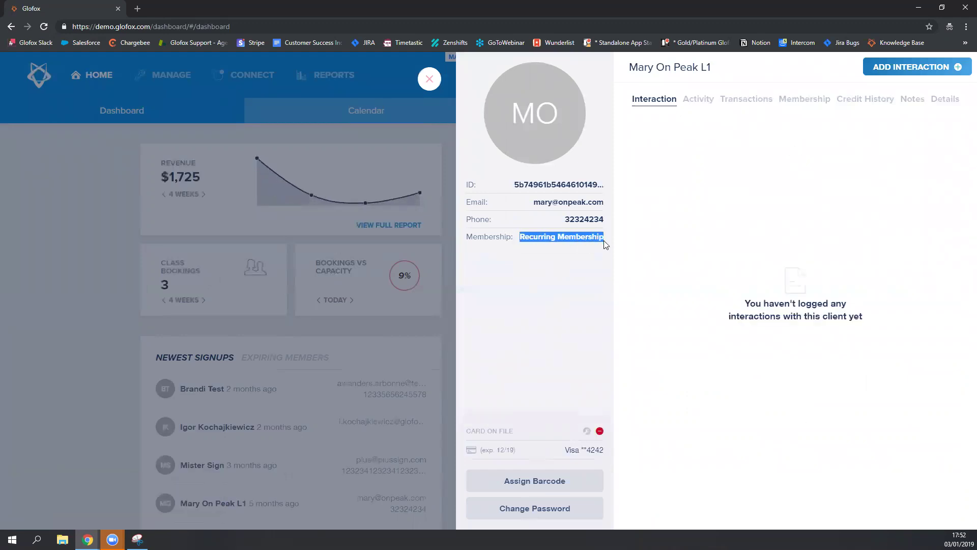
click(806, 102)
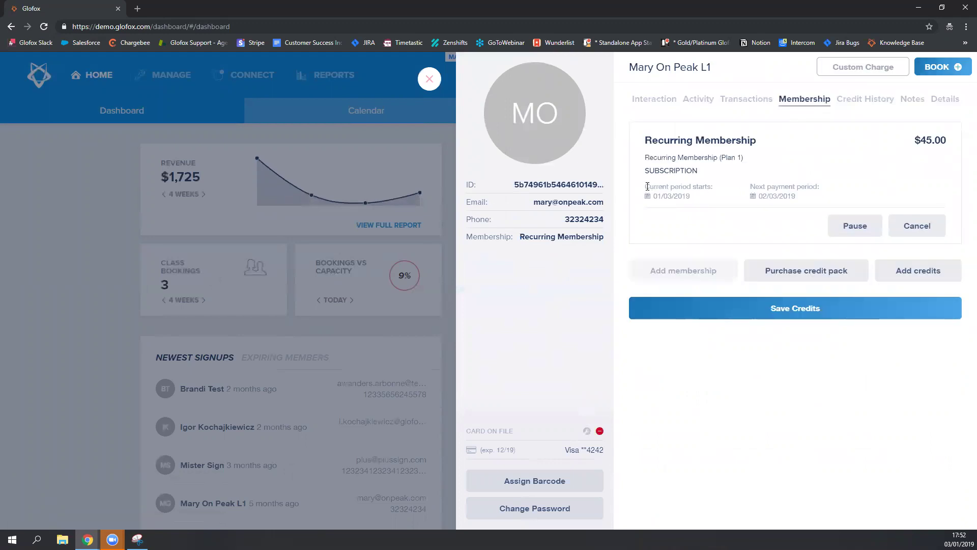
drag(647, 186, 715, 189)
drag(751, 183, 820, 202)
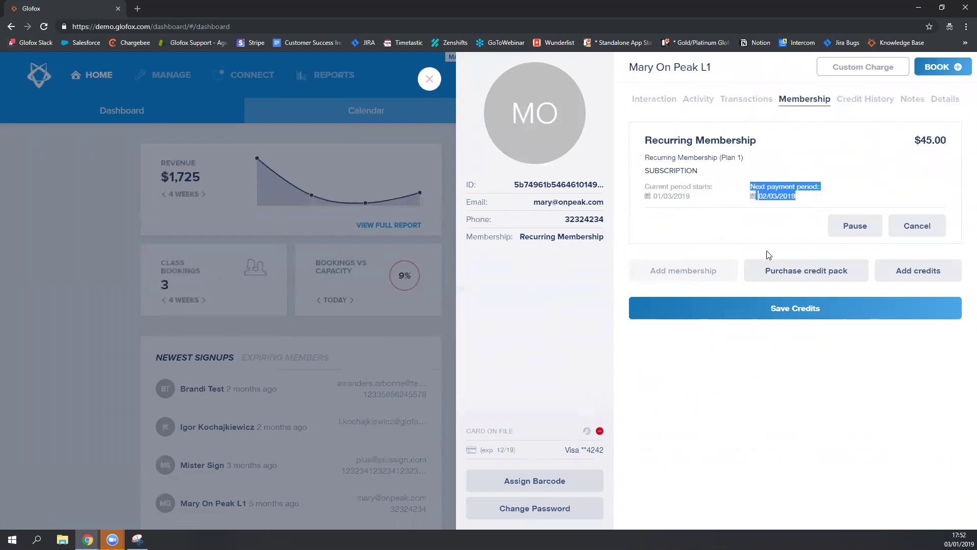
click(740, 102)
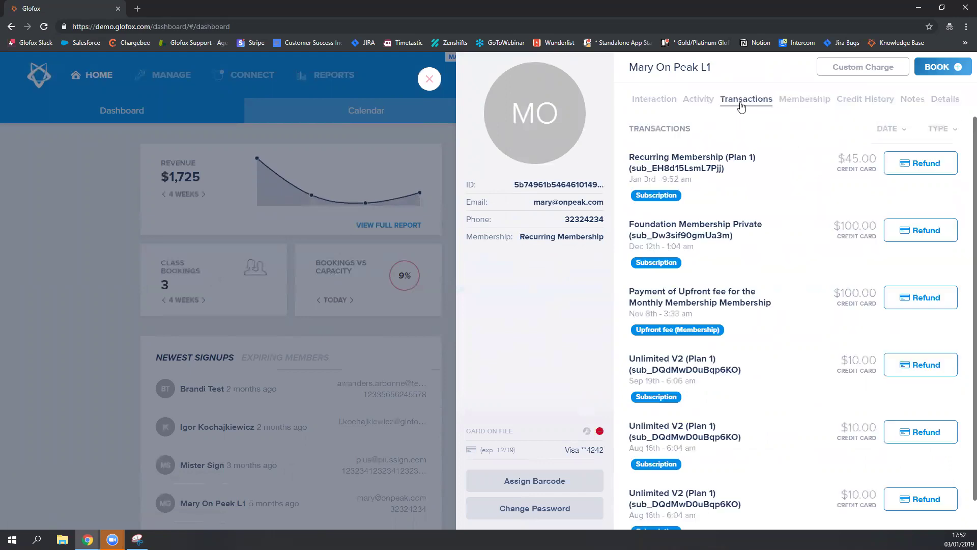
drag(629, 154, 880, 177)
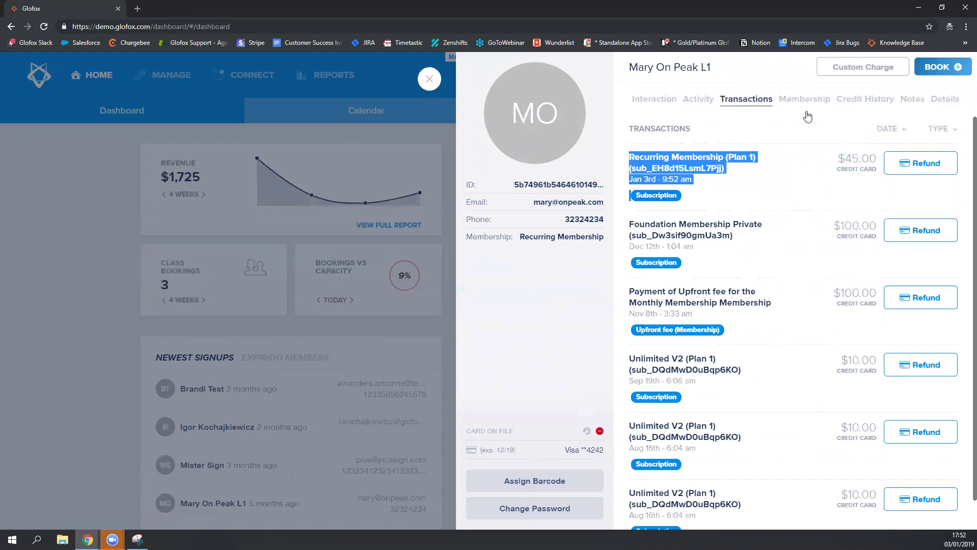
Cancel both the membership and the subscription of the client's Recurring Membership, and check the membership type on the profile
click(806, 100)
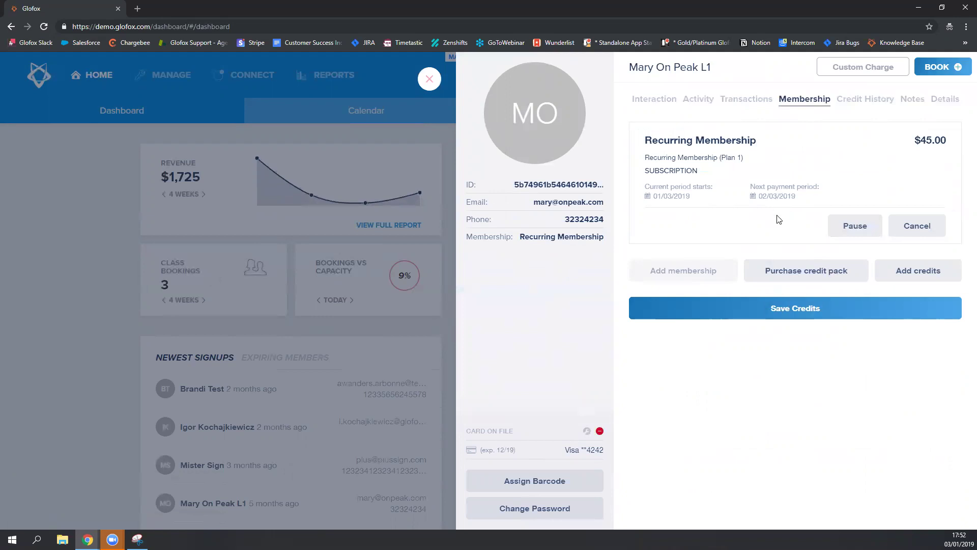
click(917, 228)
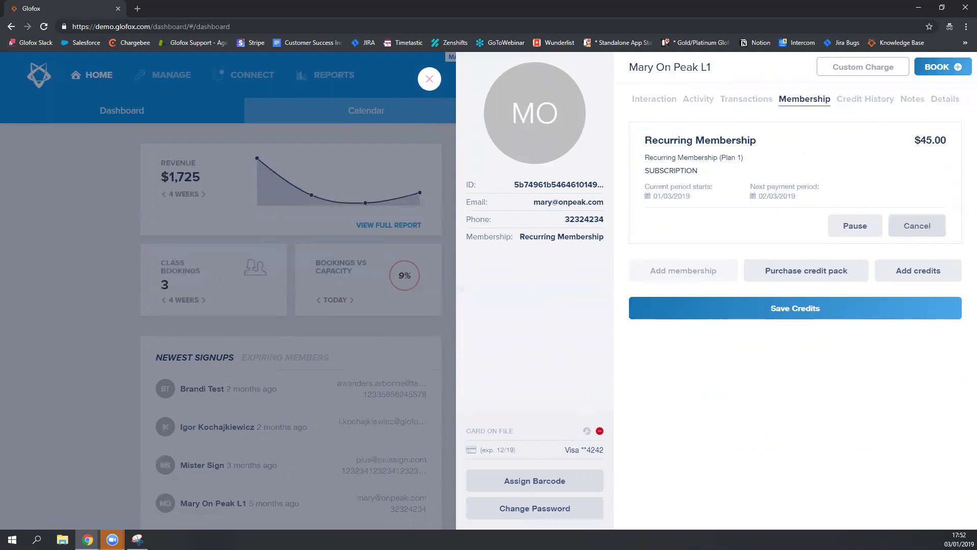
click(469, 234)
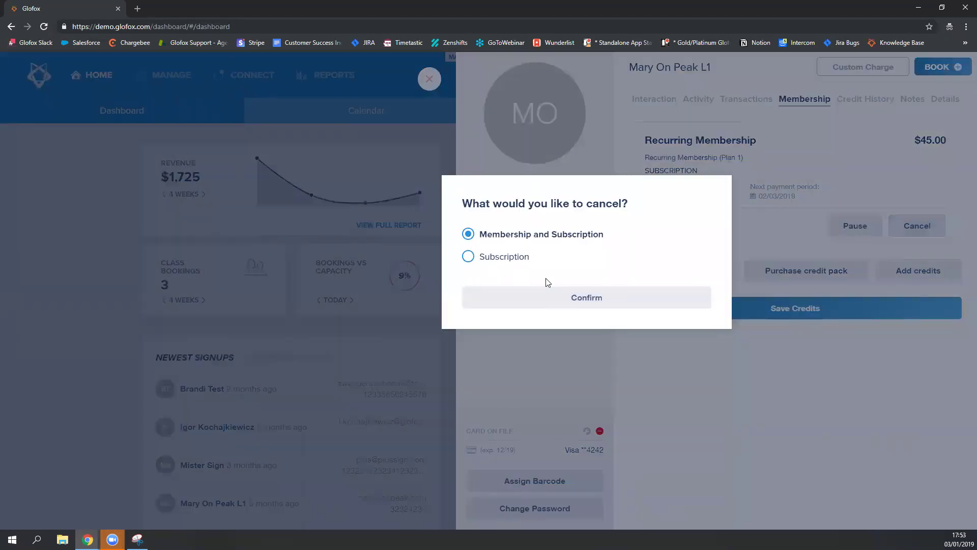
click(598, 302)
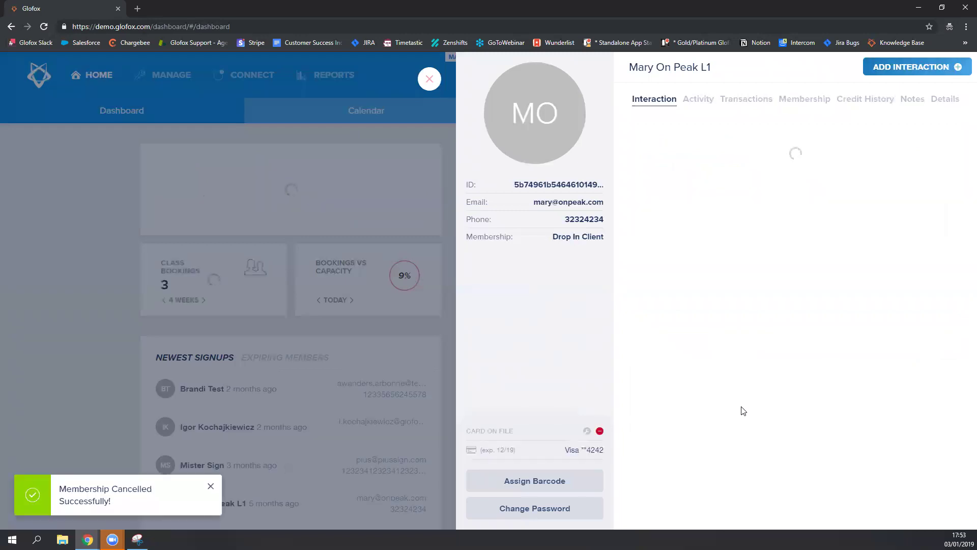
click(809, 99)
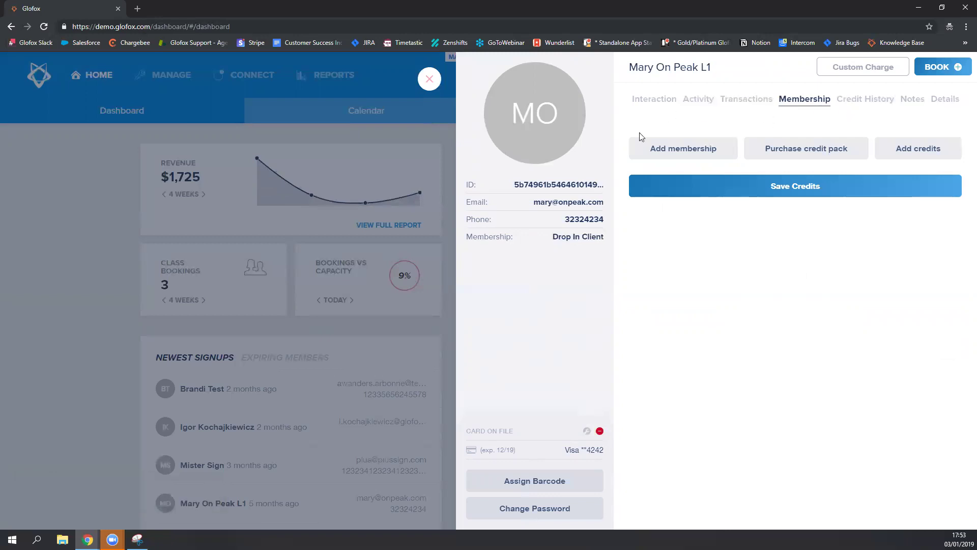
drag(553, 236, 604, 237)
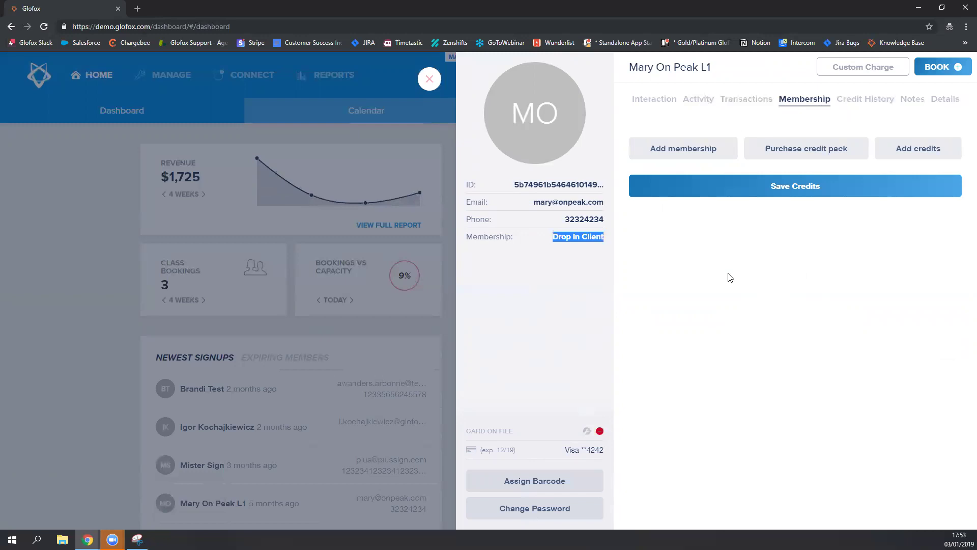
Purchase Recurring Membership (Plan 1) again with start date 01/14/2019, paying by card
click(681, 148)
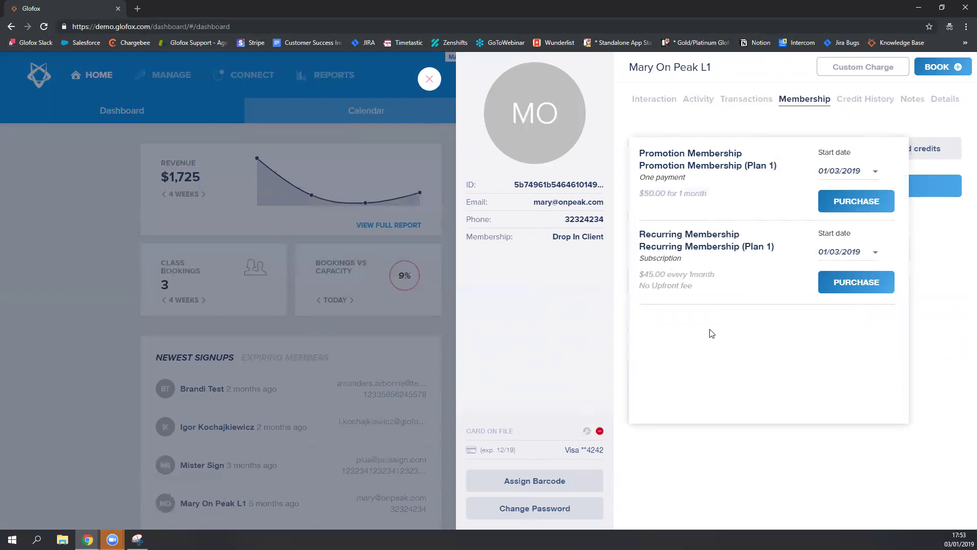
click(837, 252)
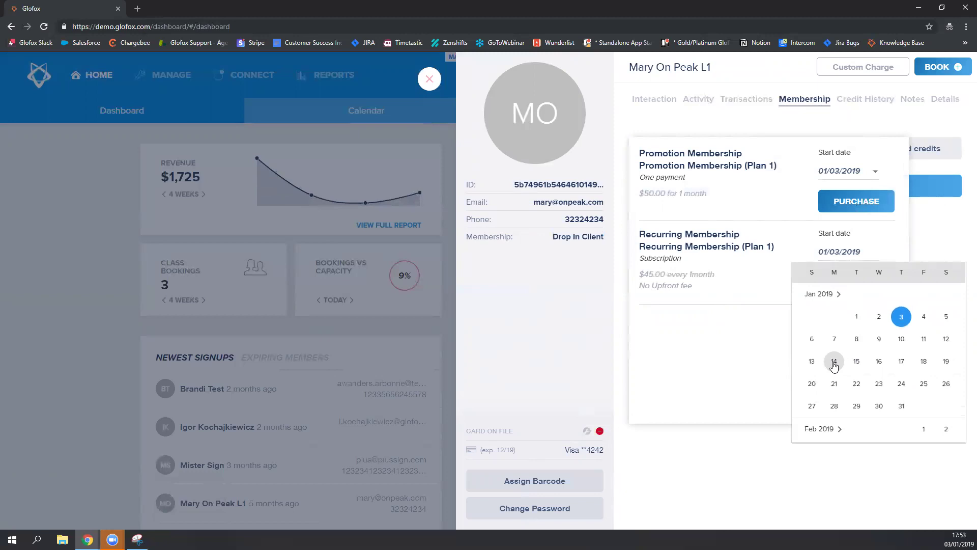
click(834, 362)
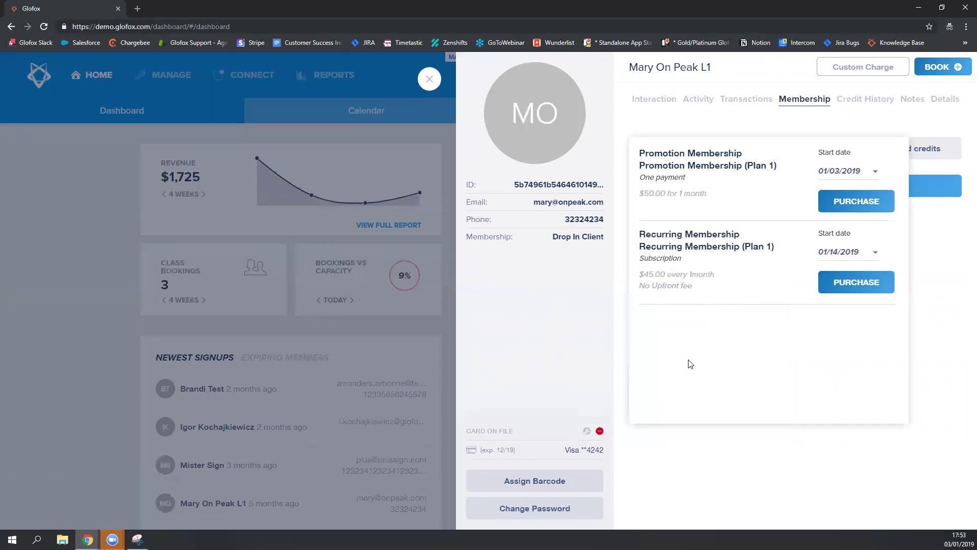
click(856, 282)
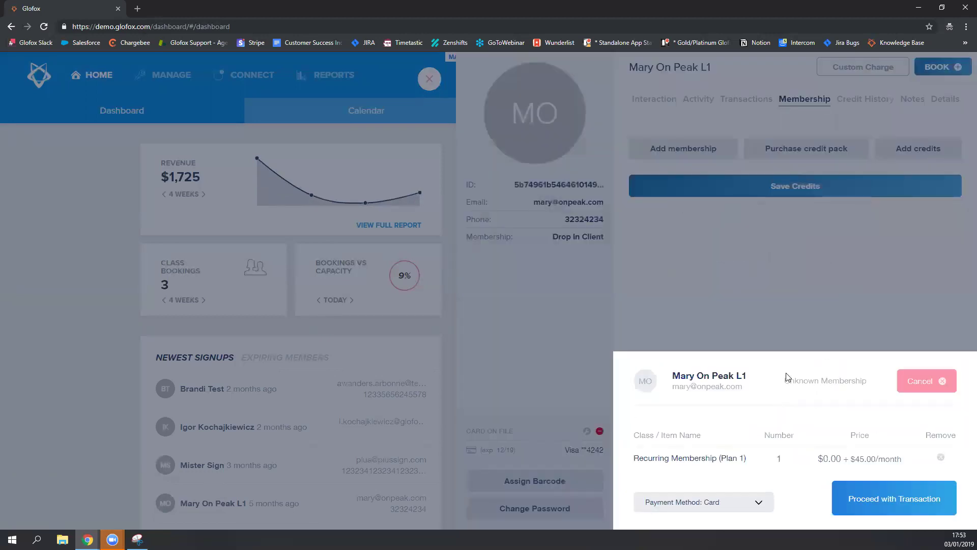
click(913, 493)
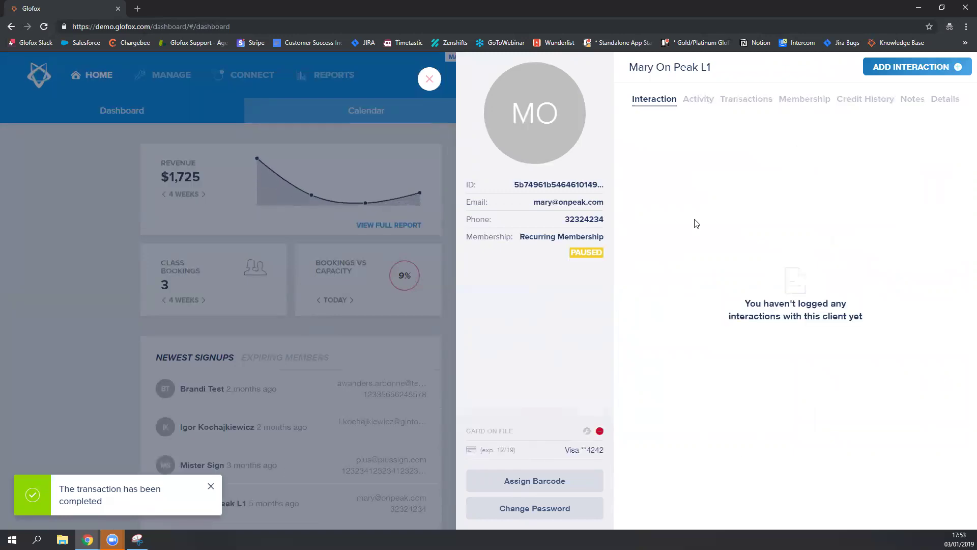
Check the future-dated membership's current period start, next payment period and status on the client profile
click(802, 103)
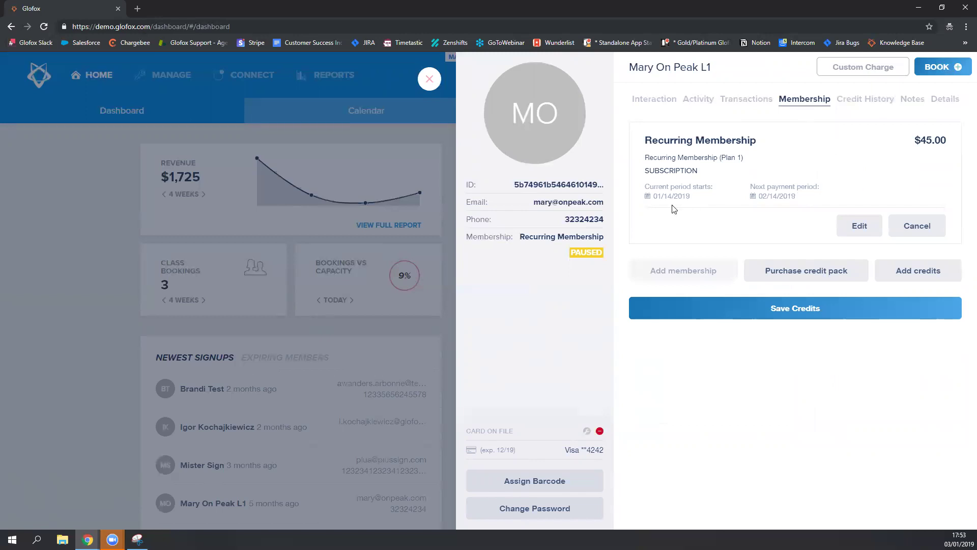
drag(653, 197, 695, 200)
drag(759, 197, 809, 199)
drag(572, 251, 602, 251)
click(714, 368)
drag(630, 67, 712, 66)
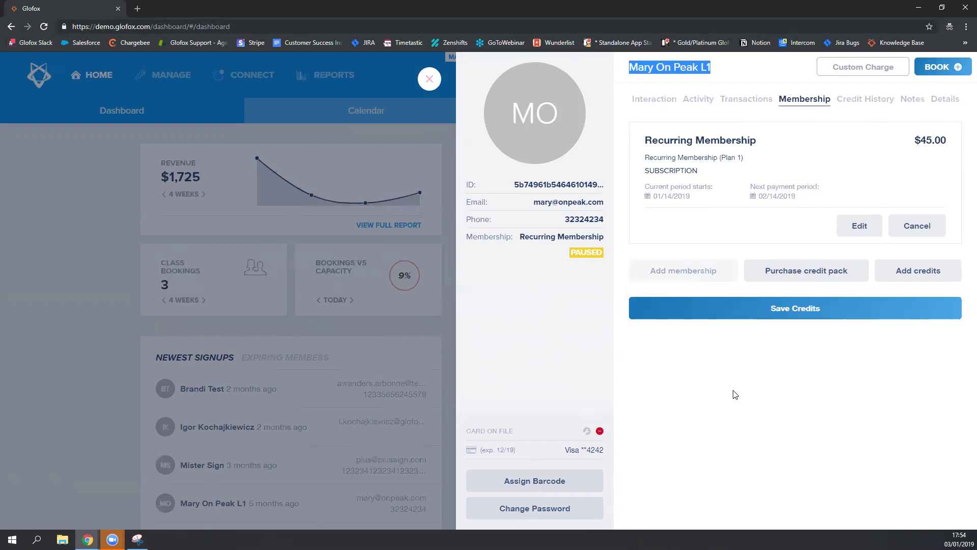
Change the membership's start date to 01/03/2019 and save it
click(858, 226)
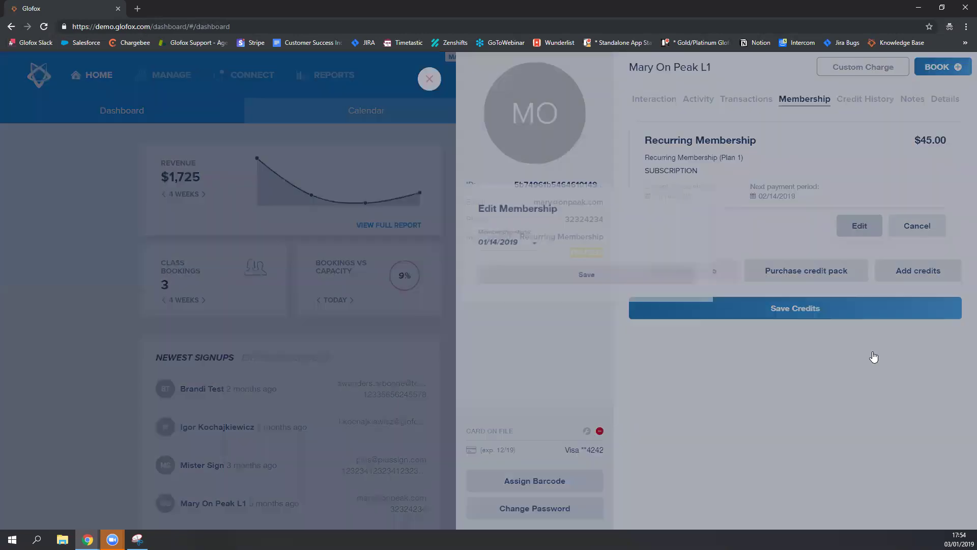
click(526, 244)
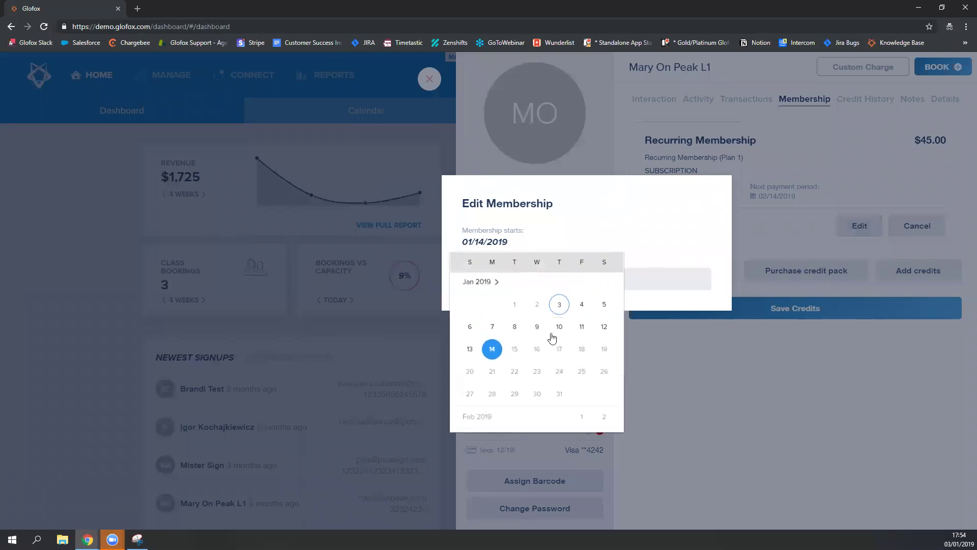
click(559, 305)
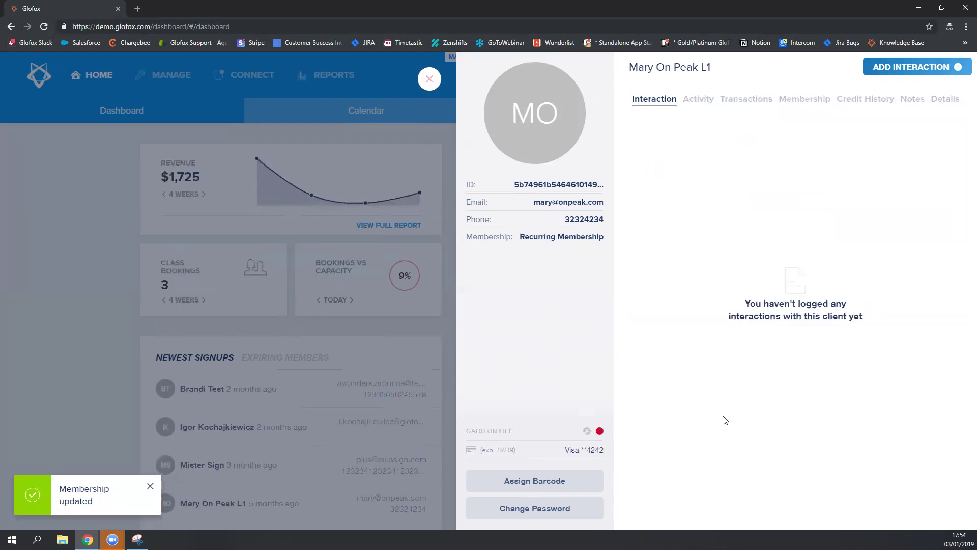
Cancel both the membership and the subscription of the client's edited Recurring Membership (Plan 1)
click(805, 100)
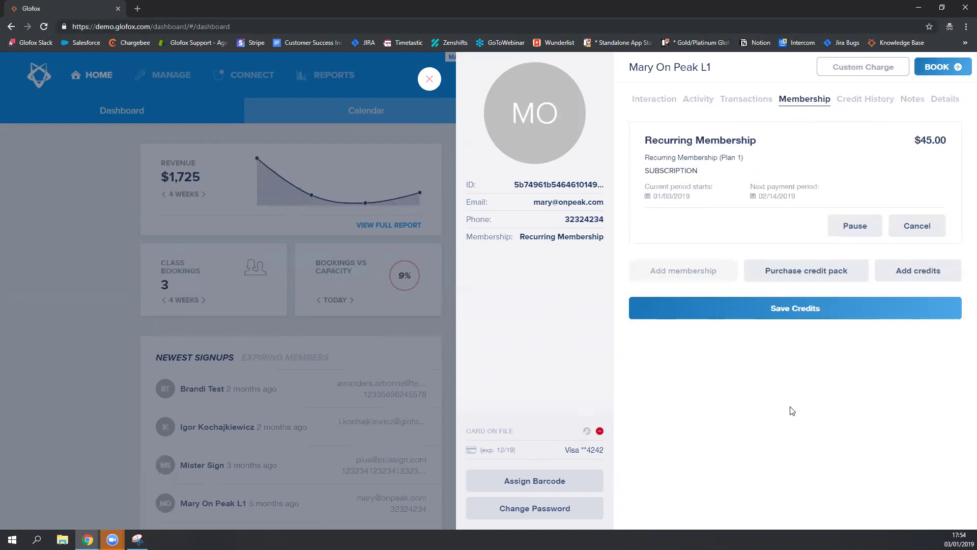
click(916, 225)
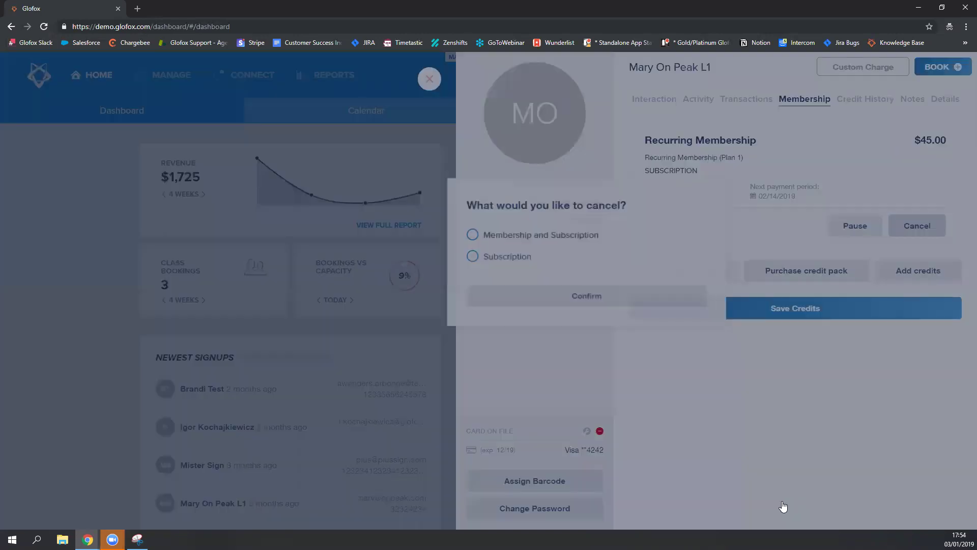
click(468, 235)
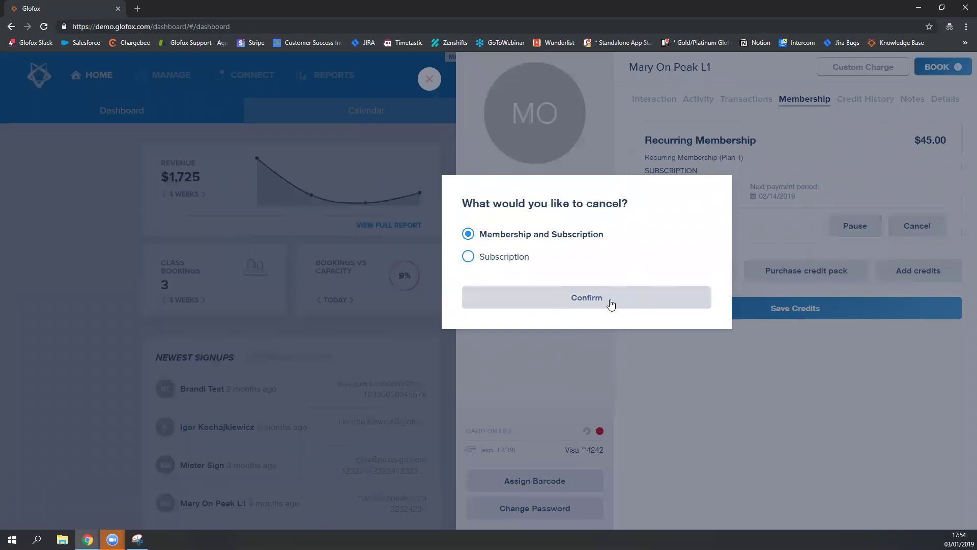
click(611, 302)
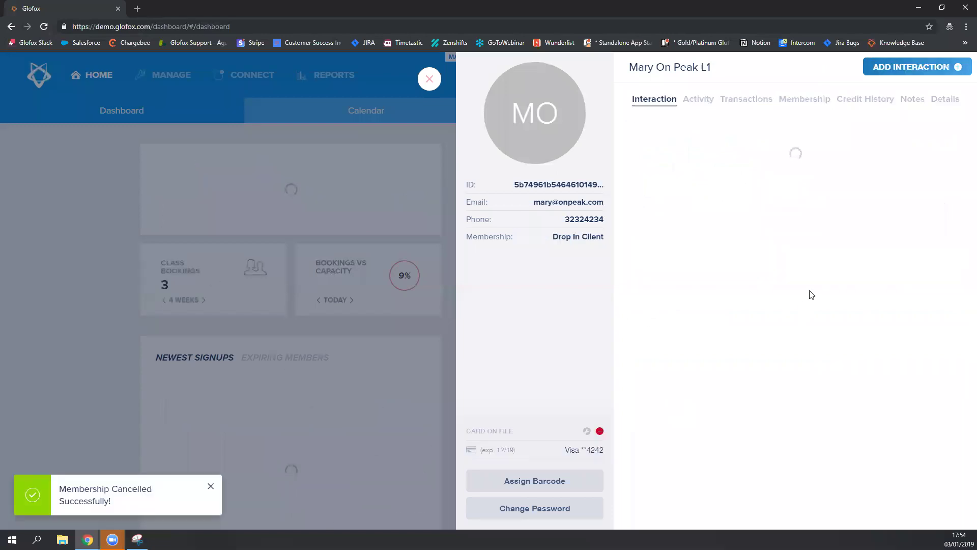
Purchase the 10 Class Pass (Plan 1) credit pack with start date 01/03/2019 for the client, paying by card
click(804, 99)
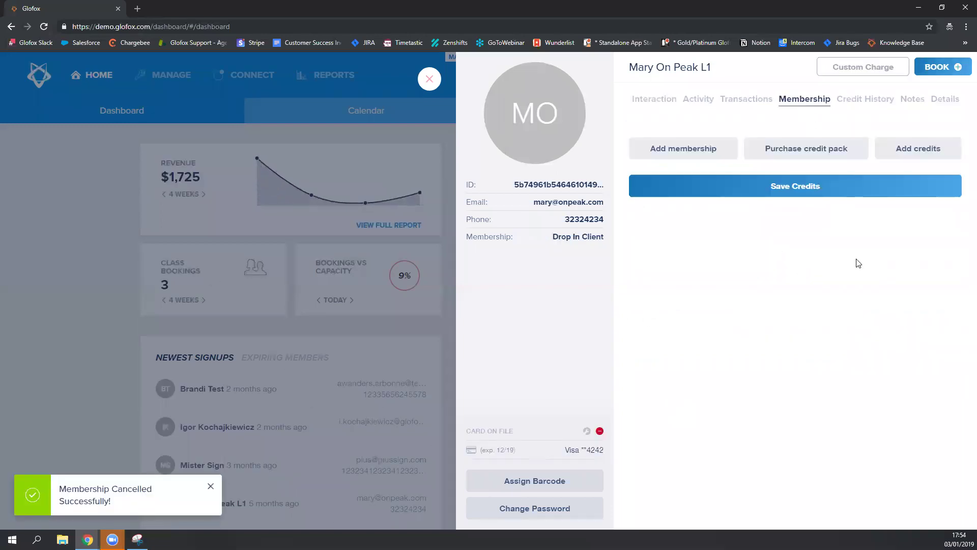
click(816, 151)
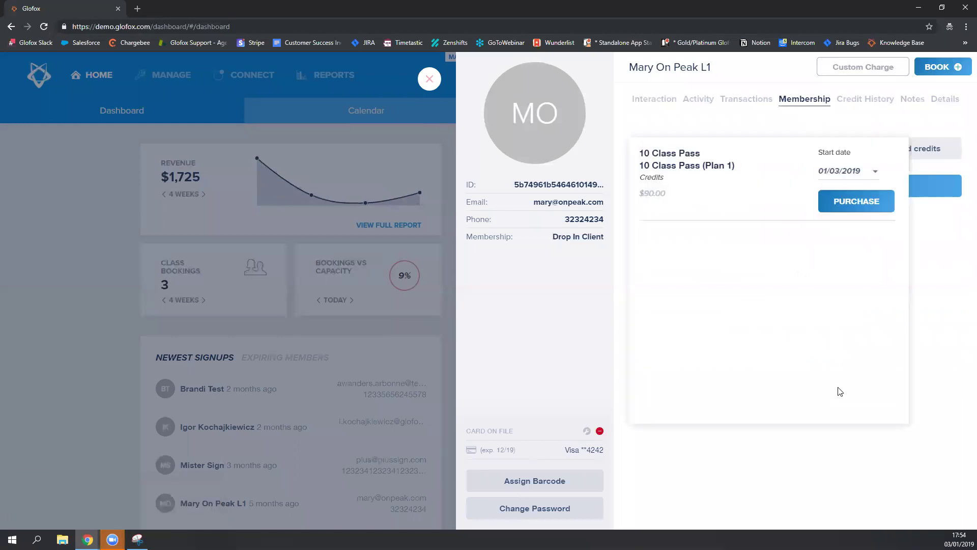
click(866, 203)
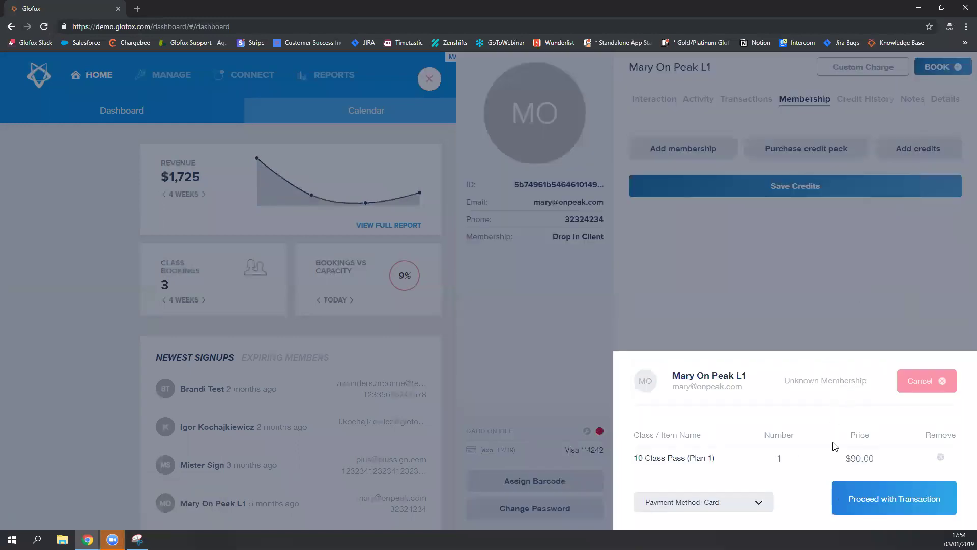
click(886, 499)
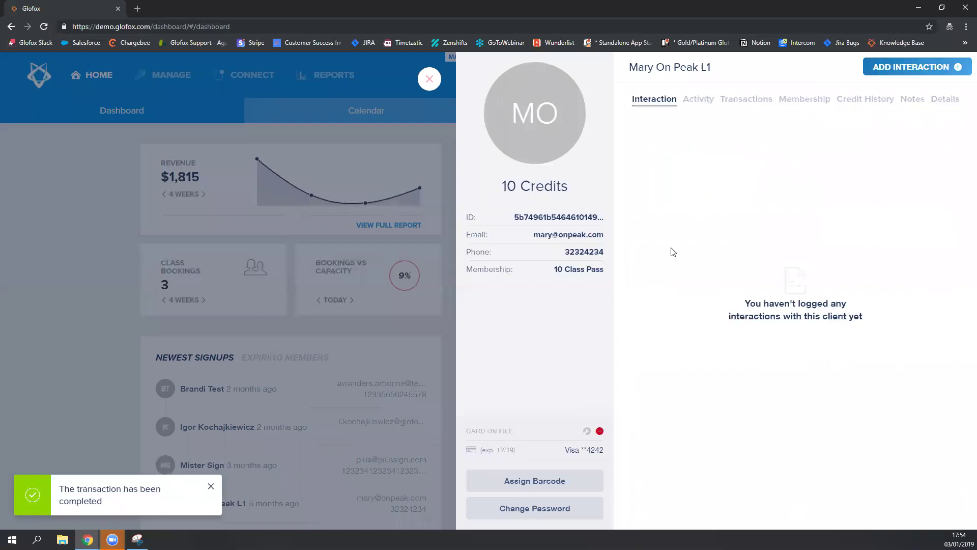
Check the client's 10 Class Pass and review its class credits' editing options, leaving them without saving changes
drag(554, 269, 670, 268)
click(849, 175)
click(804, 99)
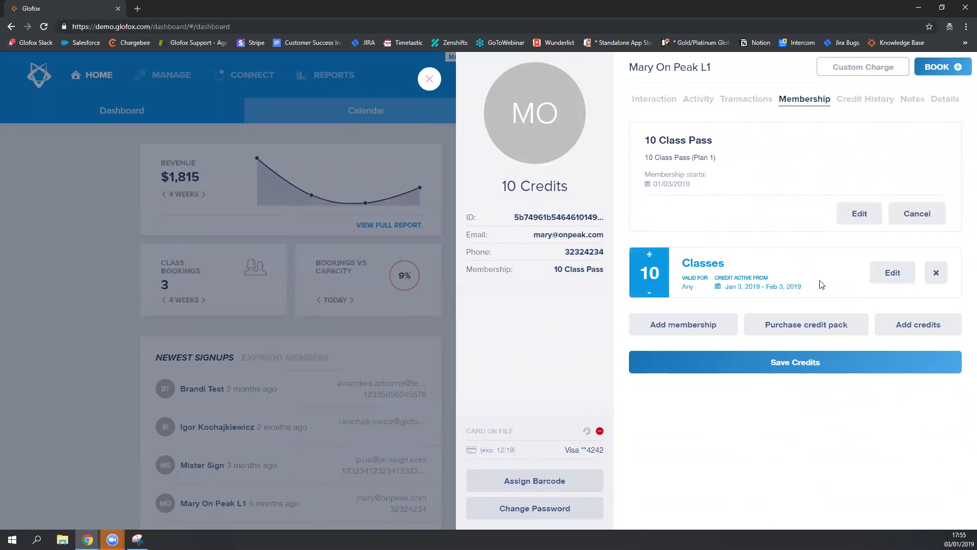
click(893, 274)
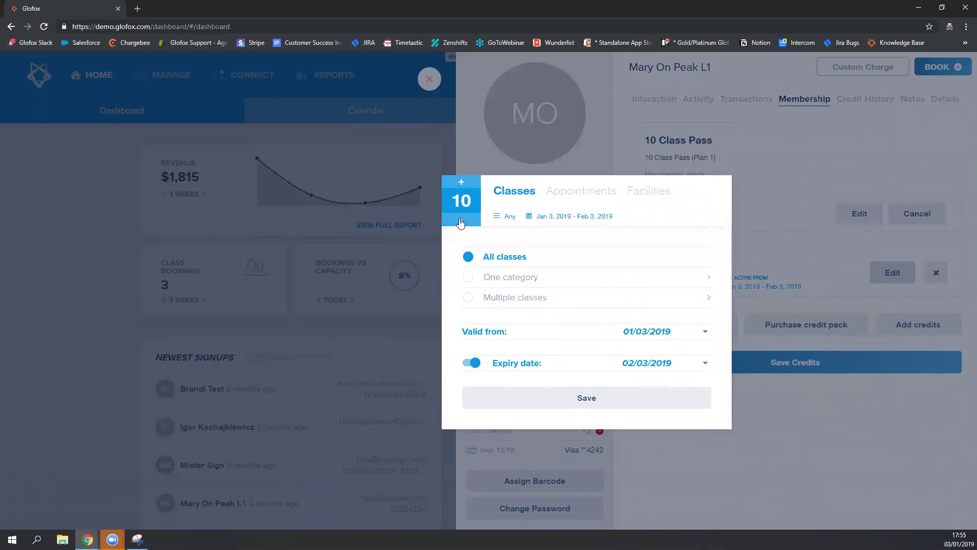
click(802, 405)
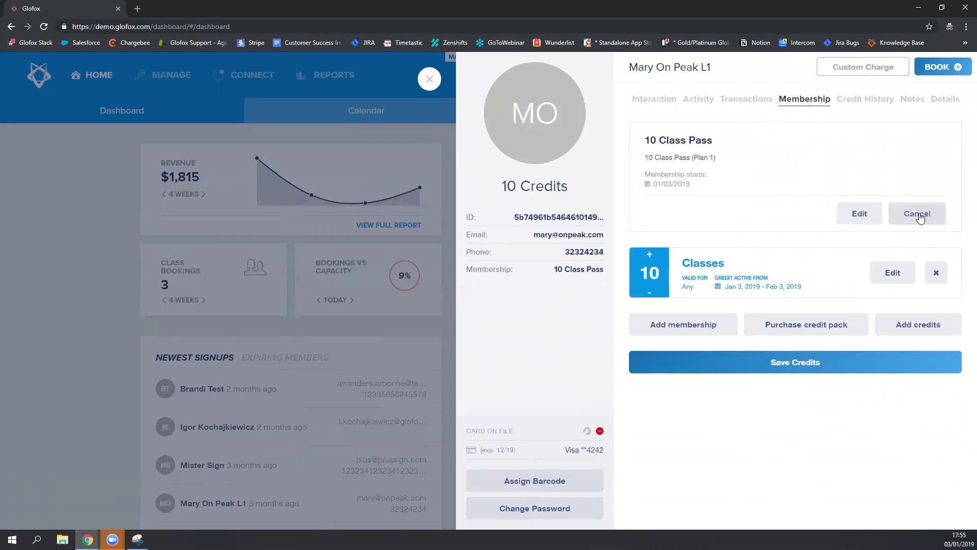
Cancel the client's 10 Class Pass membership
click(918, 214)
click(489, 237)
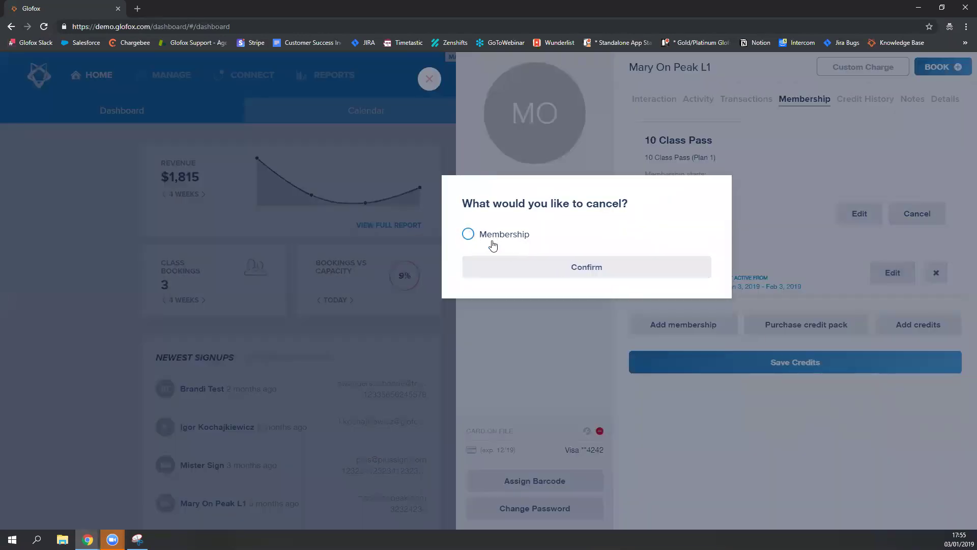
click(554, 274)
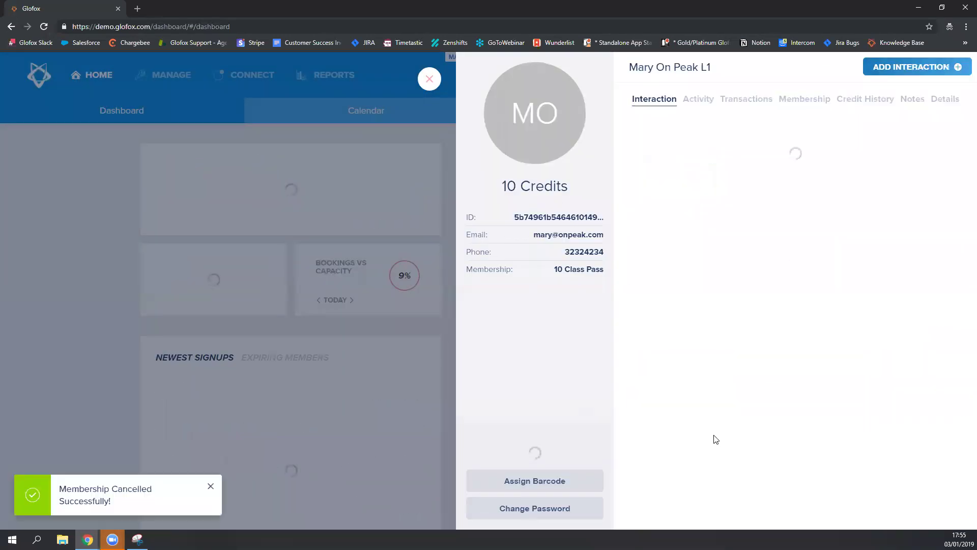
Remove the remaining class credits of the cancelled 10 Class Pass from the client's profile
click(805, 99)
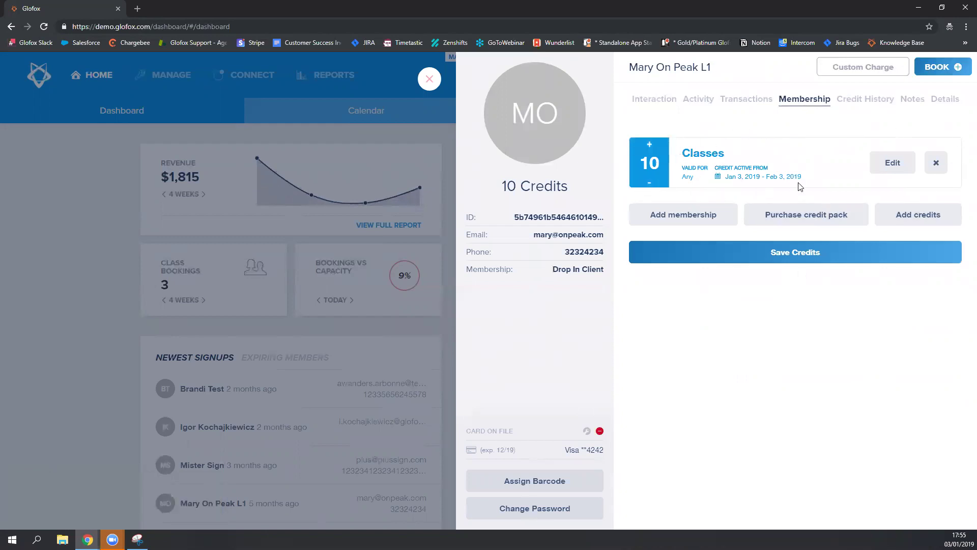
click(935, 162)
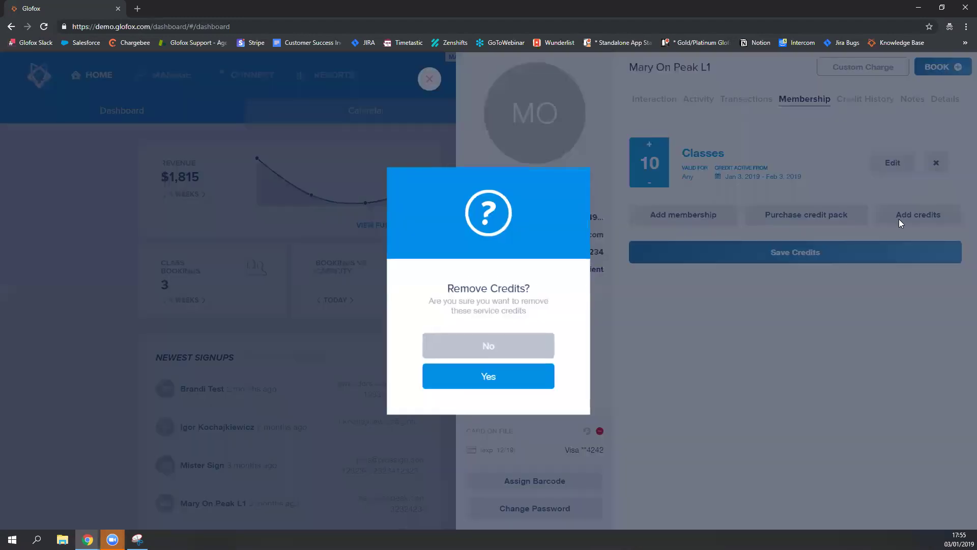
click(489, 377)
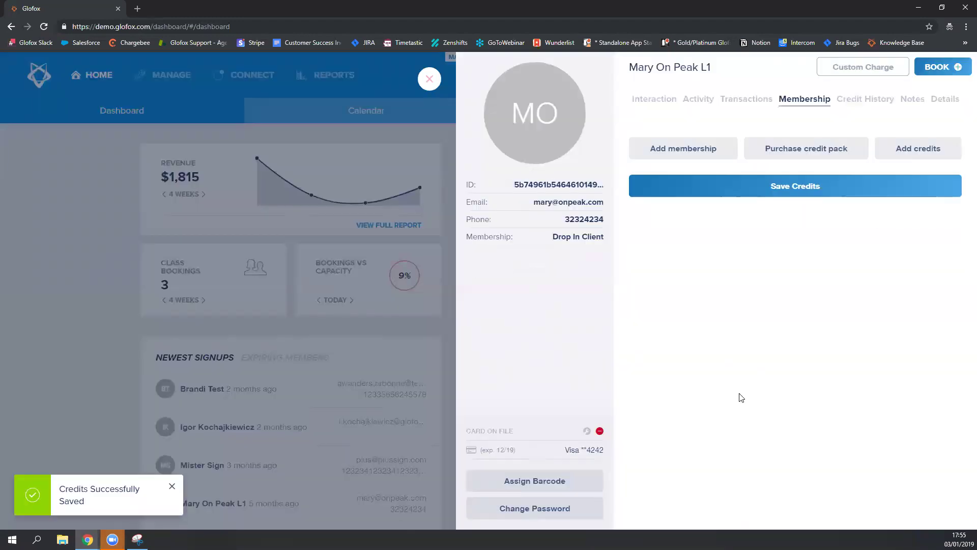